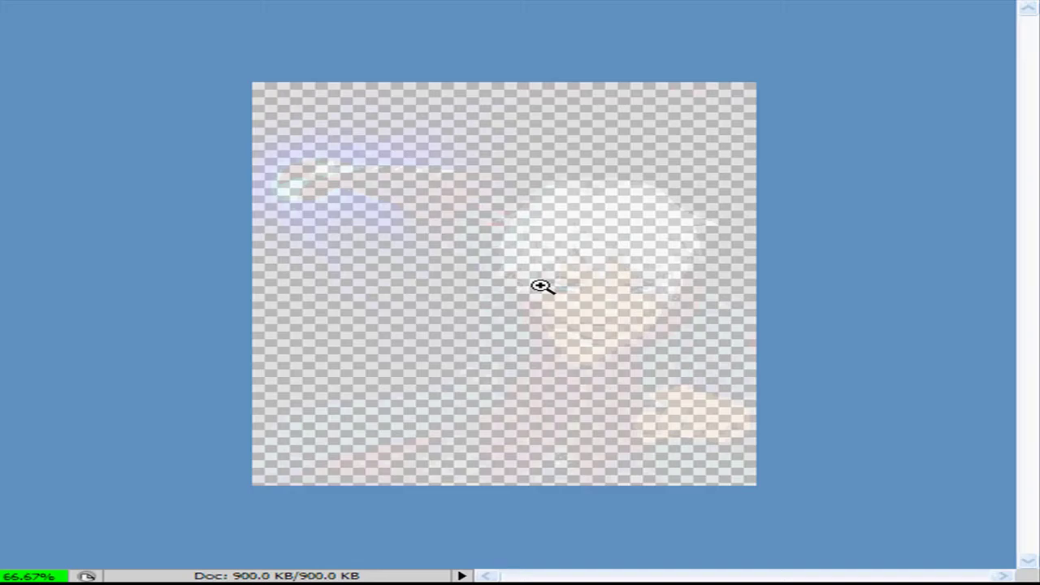
Step: Zoom in on the boy's head and ink the spiky hair outline over the top
left_click(541, 285)
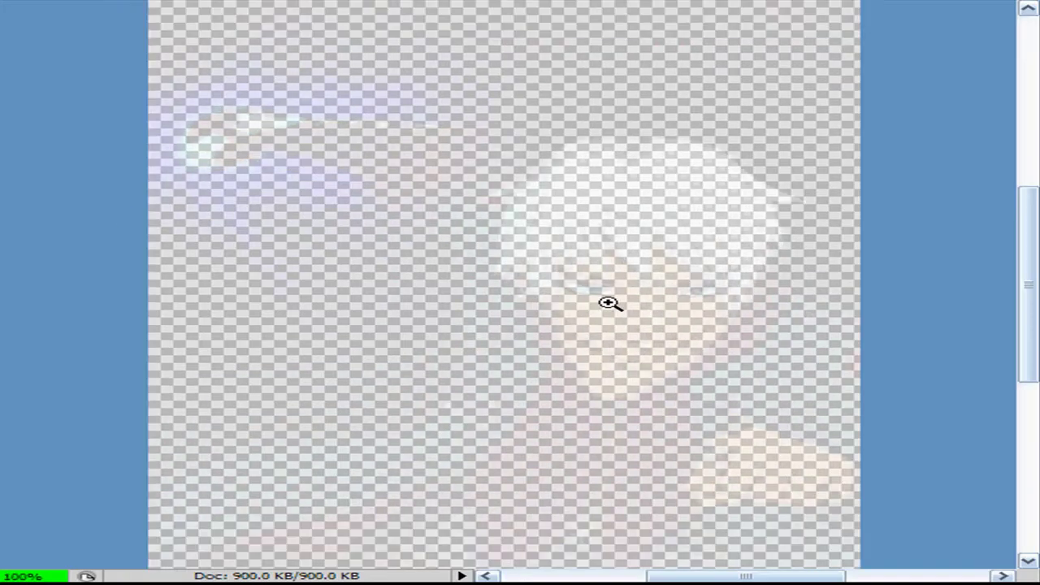
left_click(608, 301)
key("b")
mouse_move(717, 174)
left_mouse_down()
mouse_move(724, 269)
mouse_move(863, 186)
left_mouse_up()
mouse_move(636, 174)
left_mouse_down()
mouse_move(546, 220)
mouse_move(411, 251)
mouse_move(418, 111)
left_mouse_up()
scroll(417, 112, "up", 3)
scroll(418, 112, "right", 3)
mouse_move(127, 233)
left_mouse_down()
mouse_move(441, 104)
mouse_move(809, 240)
left_mouse_up()
left_click_drag(747, 253, 772, 342)
Step: Ink zigzag strands on the right of the hair, undoing a stray stroke
left_click_drag(741, 309, 729, 341)
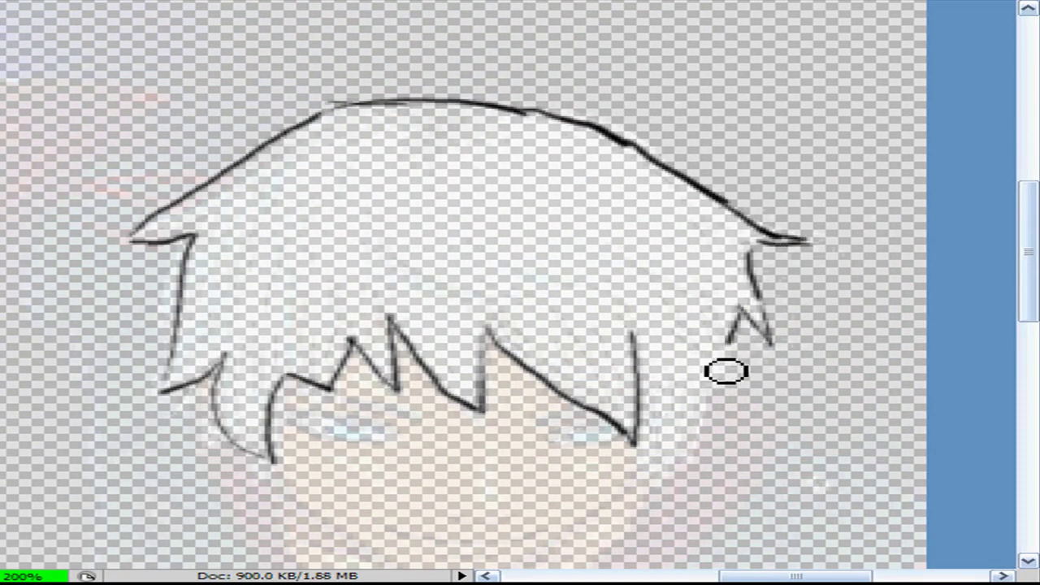
left_click_drag(631, 420, 769, 233)
left_click_drag(696, 174, 698, 300)
left_click_drag(374, 283, 438, 198)
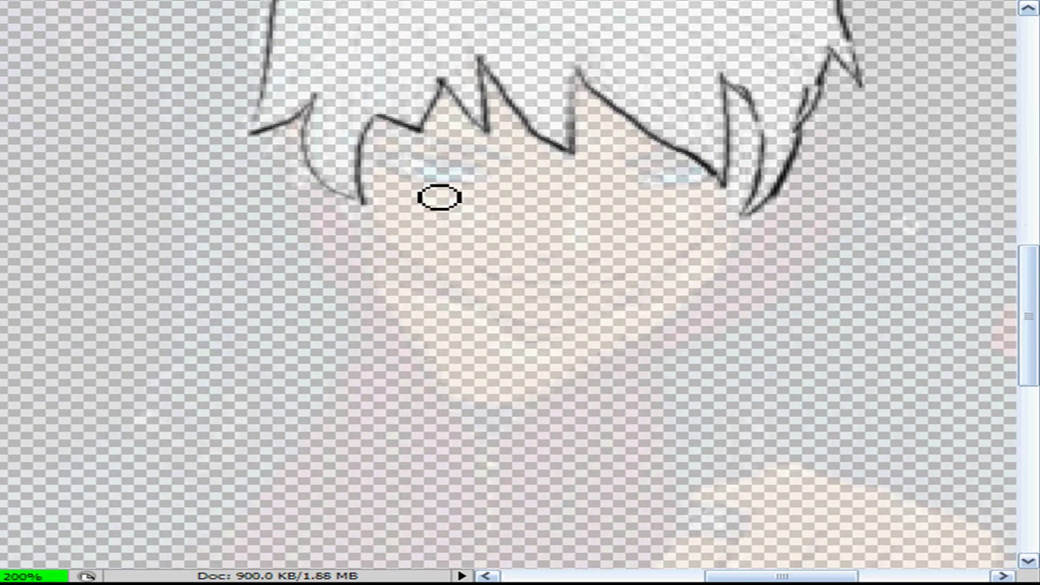
key("ctrl+z")
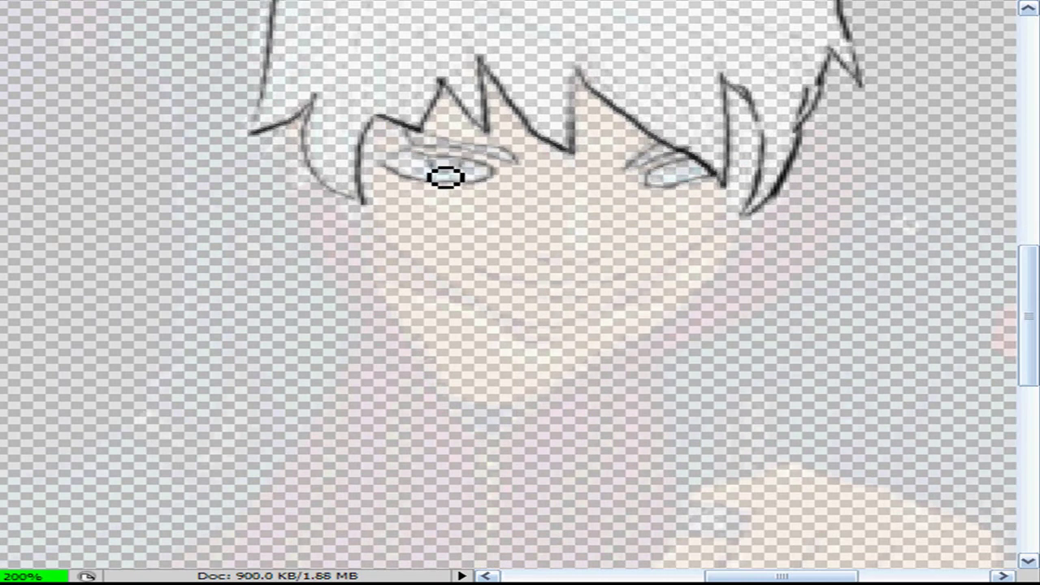
left_click_drag(435, 185, 459, 129)
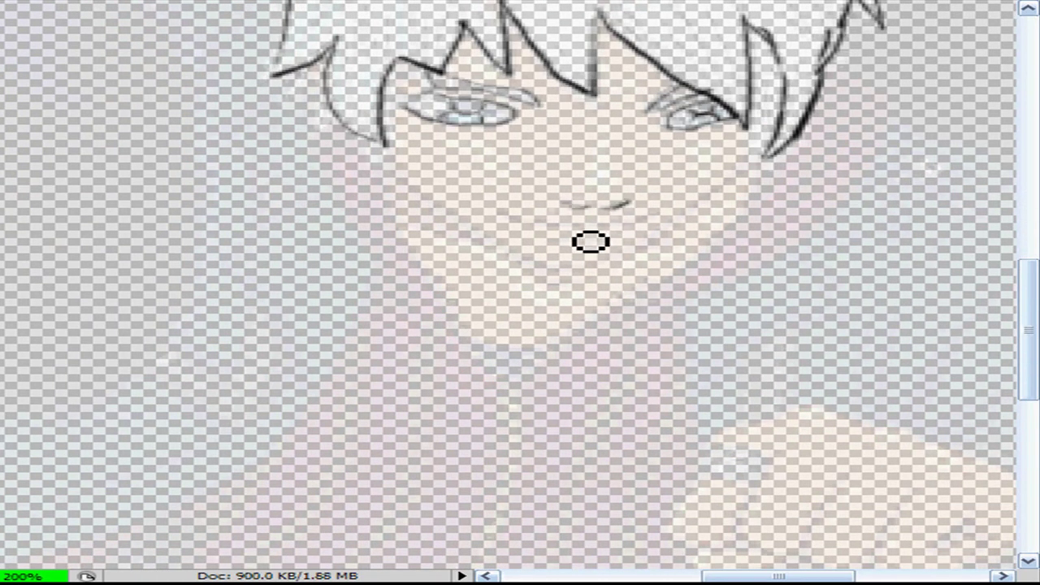
Step: Ink the jaw line from cheek to chin and the neck down to the shoulder
mouse_move(408, 158)
left_mouse_down()
mouse_move(687, 230)
mouse_move(760, 158)
left_mouse_up()
mouse_move(484, 343)
left_mouse_down()
mouse_move(764, 163)
mouse_move(689, 274)
mouse_move(532, 345)
left_mouse_up()
key("ctrl+z")
left_click_drag(382, 187, 475, 333)
mouse_move(760, 160)
left_mouse_down()
mouse_move(660, 321)
mouse_move(699, 443)
left_mouse_up()
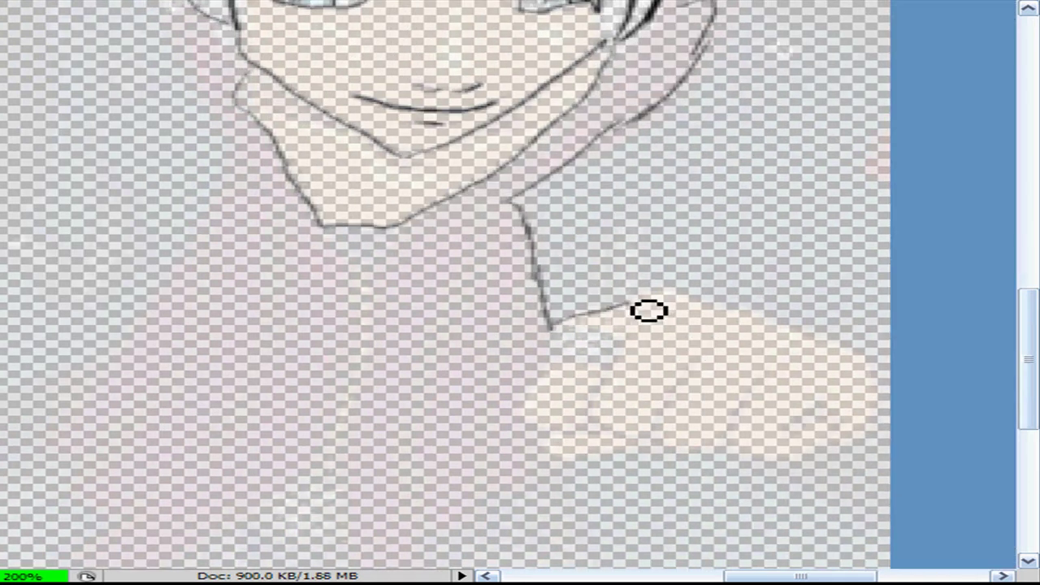
Step: Outline the raised arm, shoulder and fingers in black ink
mouse_move(647, 308)
left_mouse_down()
mouse_move(808, 468)
mouse_move(650, 445)
mouse_move(574, 338)
left_mouse_up()
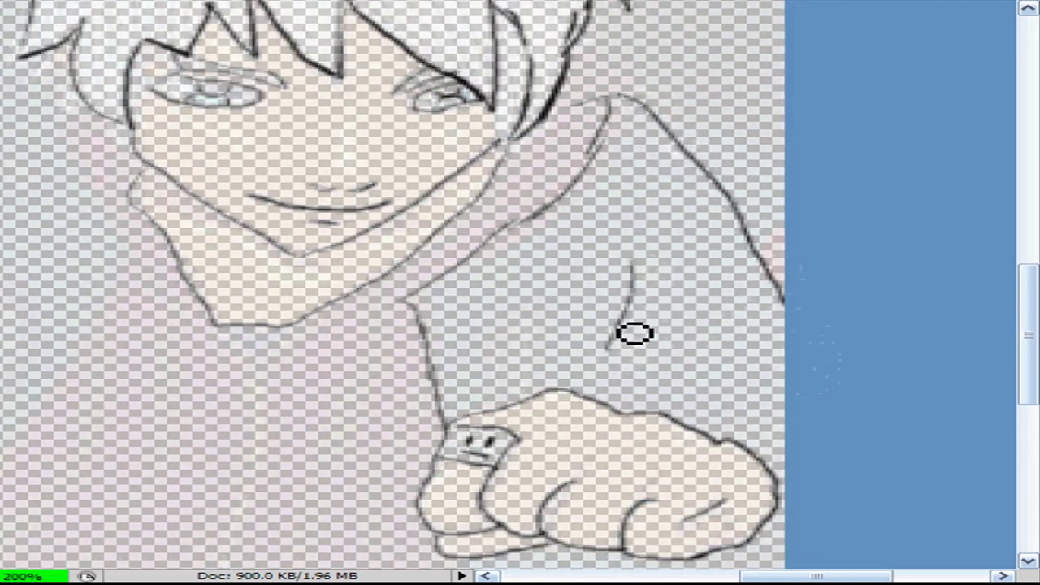
left_click_drag(573, 451, 651, 398)
left_click_drag(336, 244, 387, 439)
left_click_drag(371, 267, 288, 339)
left_click_drag(340, 231, 234, 309)
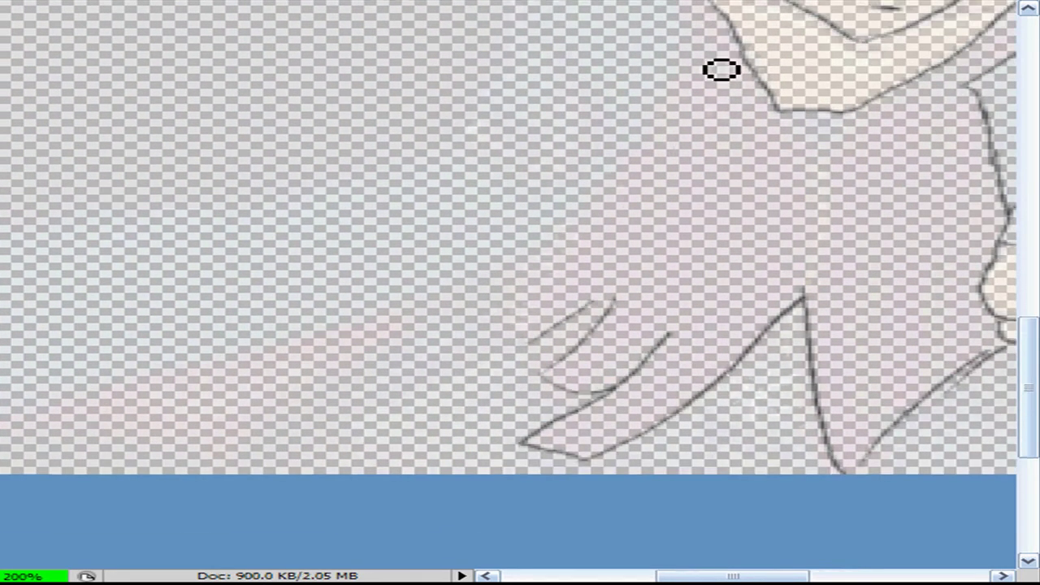
mouse_move(743, 102)
left_mouse_down()
mouse_move(587, 392)
mouse_move(618, 262)
left_mouse_up()
left_click_drag(887, 208, 858, 187)
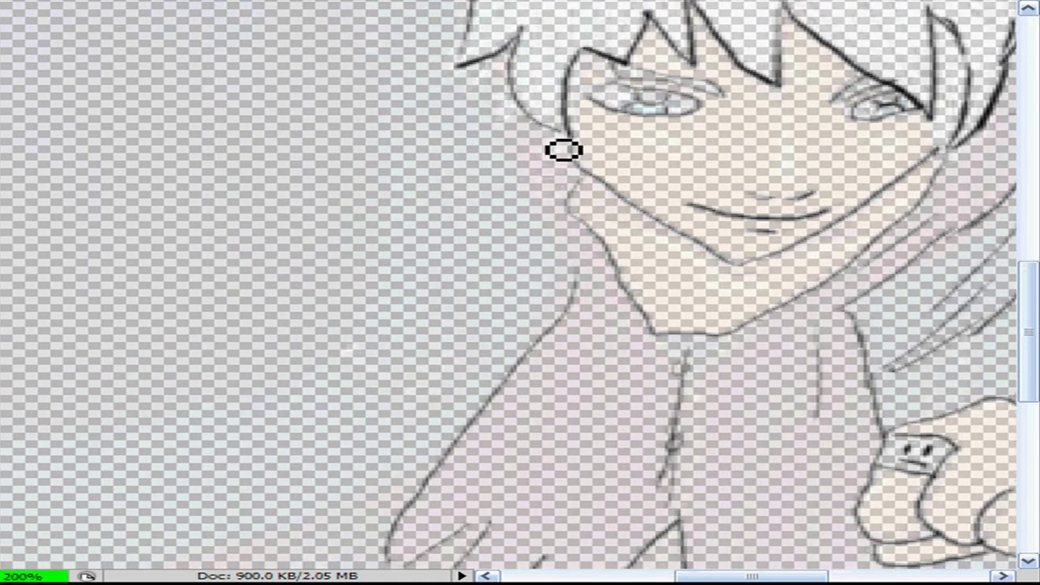
Step: Ink the long arm stroke, the fist and its details, and the dragon's scaled neck
left_click_drag(597, 267, 561, 149)
mouse_move(562, 149)
left_mouse_down()
mouse_move(800, 211)
mouse_move(550, 379)
mouse_move(221, 428)
mouse_move(438, 353)
mouse_move(568, 260)
left_mouse_up()
left_click_drag(569, 260, 621, 320)
left_click_drag(244, 61, 720, 313)
left_click_drag(293, 24, 483, 178)
left_click_drag(476, 139, 282, 166)
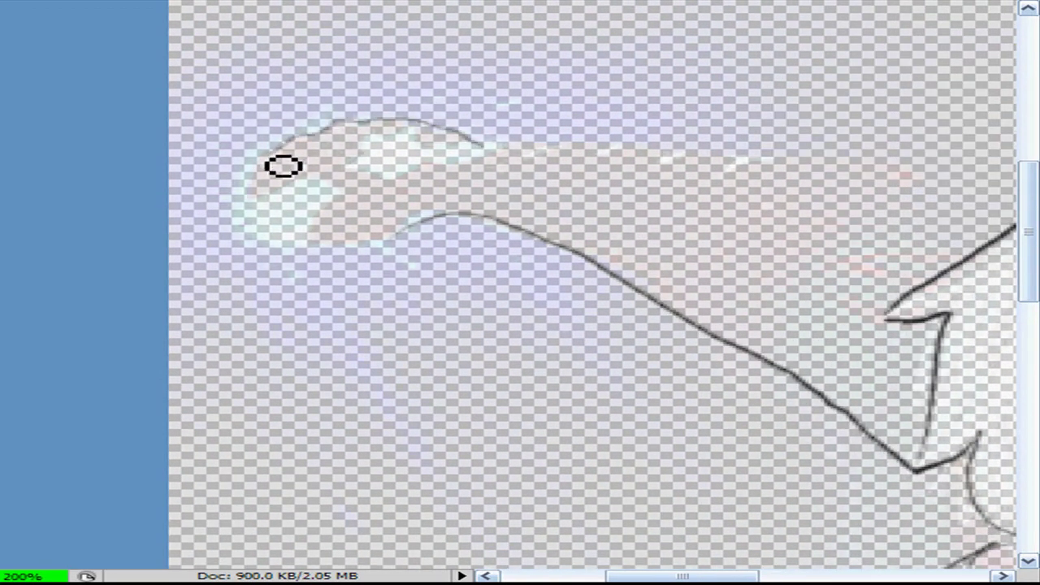
mouse_move(259, 225)
left_mouse_down()
mouse_move(417, 186)
mouse_move(480, 146)
left_mouse_up()
mouse_move(539, 155)
left_mouse_down()
mouse_move(353, 168)
mouse_move(864, 204)
mouse_move(542, 213)
mouse_move(645, 258)
mouse_move(561, 336)
mouse_move(849, 203)
mouse_move(312, 293)
left_mouse_up()
Step: Zoom out and brush spikes along the dragon's head
key("ctrl+minus")
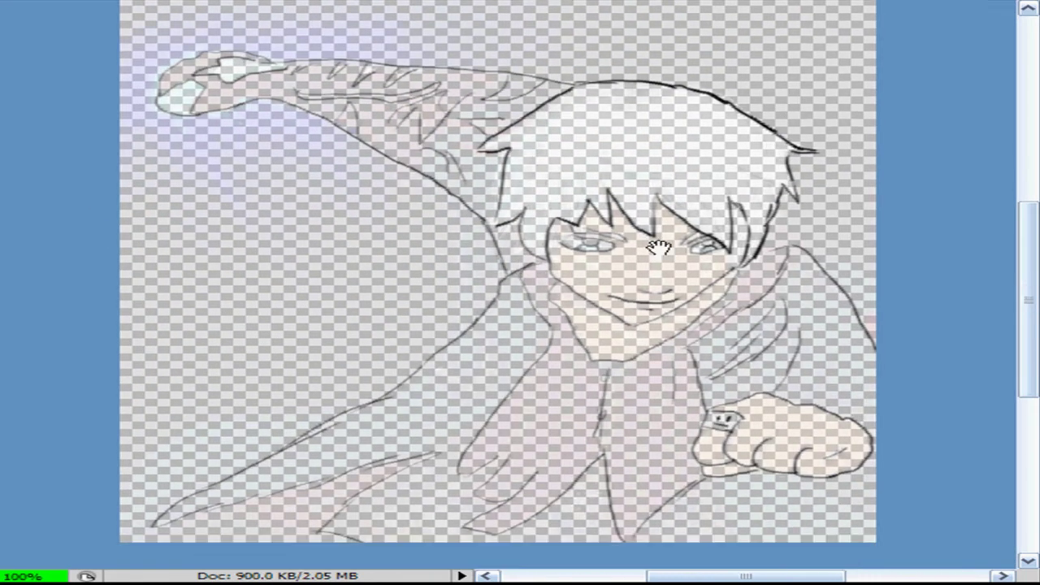
left_click_drag(661, 232, 636, 203)
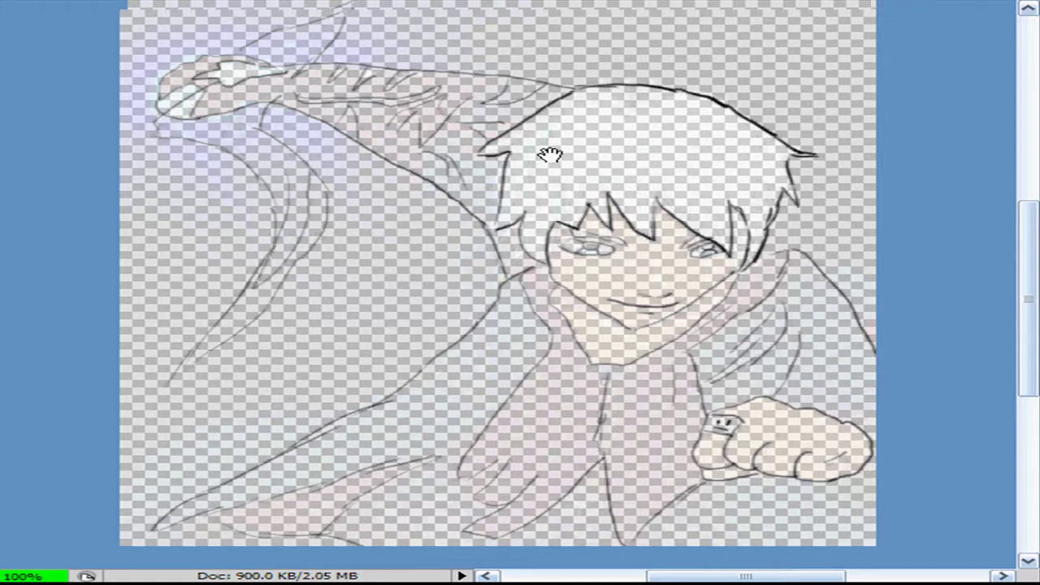
left_click_drag(549, 155, 599, 253)
left_click_drag(284, 301, 378, 168)
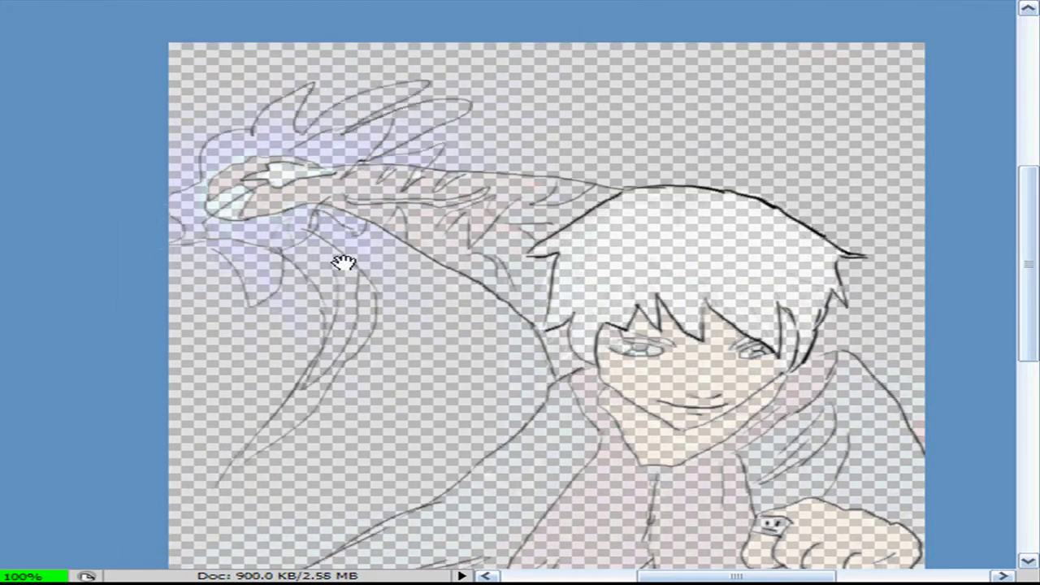
scroll(342, 262, "down", 3)
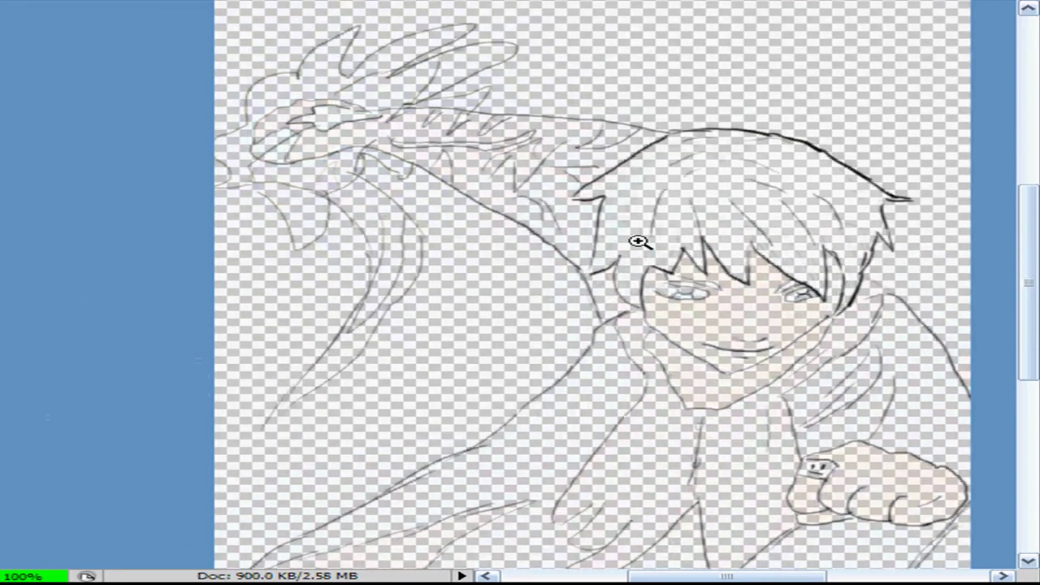
scroll(638, 239, "up", 5)
Step: Fill both of the boy's pupils solid black with the brush
right_click(197, 352)
key("Return")
left_click_drag(186, 349, 260, 347)
scroll(383, 279, "down", 2)
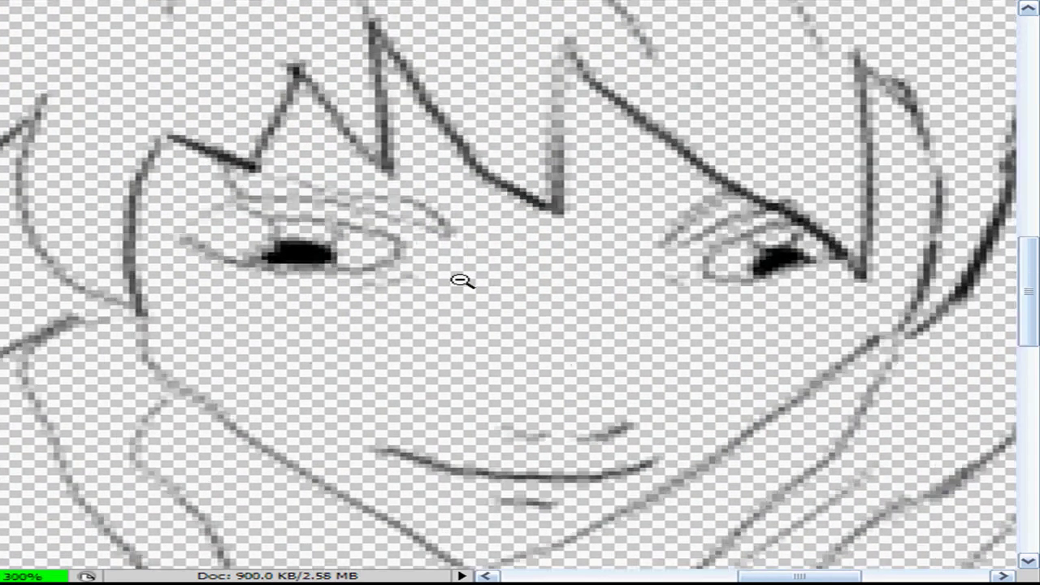
key("ctrl+alt+0")
scroll(700, 391, "up", 2)
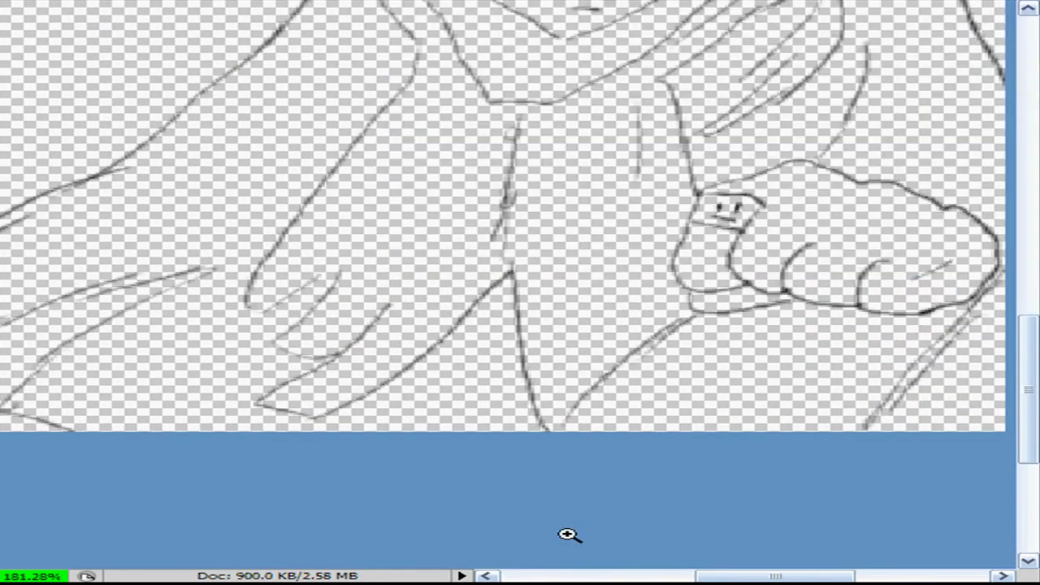
Step: Paint dark grey below the fist and along the coat edge using a larger brush
mouse_move(584, 423)
left_mouse_down()
mouse_move(645, 382)
mouse_move(836, 446)
mouse_move(870, 320)
mouse_move(700, 377)
left_mouse_up()
left_click_drag(710, 328, 964, 325)
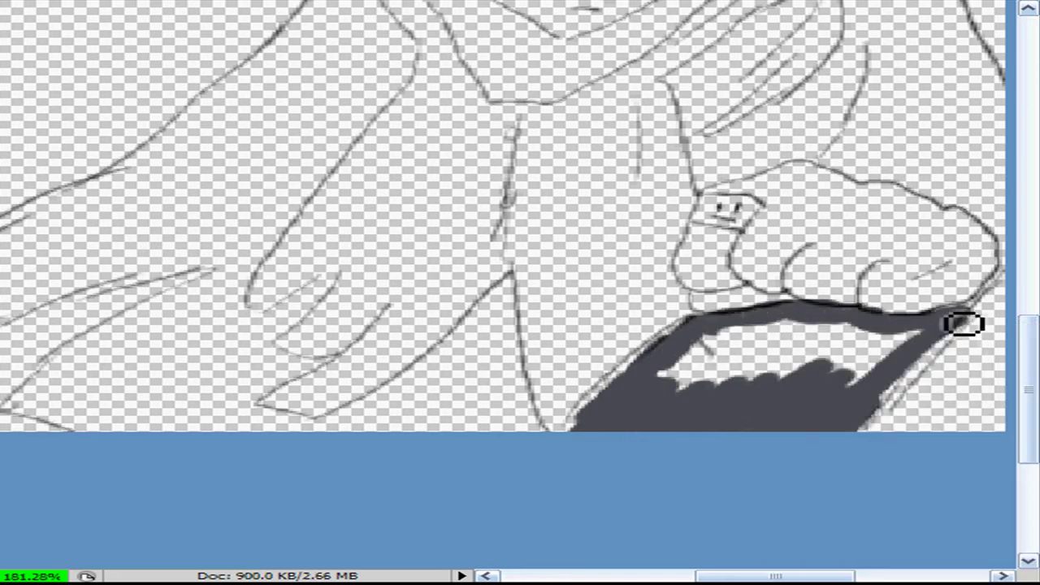
right_click(776, 313)
double_click(924, 464)
mouse_move(699, 357)
left_mouse_down()
mouse_move(951, 336)
mouse_move(840, 337)
mouse_move(626, 512)
left_mouse_up()
mouse_move(771, 390)
left_mouse_down()
mouse_move(690, 133)
mouse_move(749, 193)
mouse_move(656, 70)
mouse_move(696, 274)
mouse_move(696, 332)
mouse_move(643, 317)
mouse_move(999, 198)
left_mouse_up()
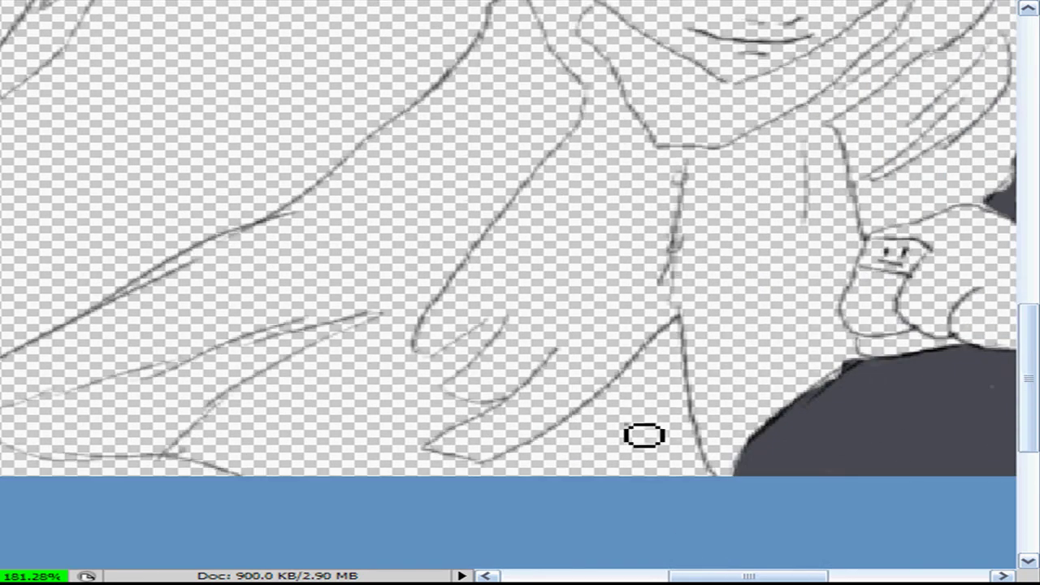
Step: Paint the lower sleeve and coat dark grey, filling between the sleeve outlines
mouse_move(643, 434)
left_mouse_down()
mouse_move(718, 457)
mouse_move(485, 482)
mouse_move(610, 398)
left_mouse_up()
right_click(611, 398)
mouse_move(632, 489)
left_mouse_down()
mouse_move(669, 432)
mouse_move(576, 436)
mouse_move(643, 448)
mouse_move(845, 439)
left_mouse_up()
mouse_move(601, 467)
left_mouse_down()
mouse_move(690, 190)
mouse_move(671, 480)
mouse_move(717, 365)
left_mouse_up()
mouse_move(780, 3)
left_mouse_down()
mouse_move(729, 121)
mouse_move(654, 386)
mouse_move(617, 325)
mouse_move(633, 321)
mouse_move(666, 260)
mouse_move(731, 97)
left_mouse_up()
right_click(610, 330)
mouse_move(130, 526)
left_mouse_down()
mouse_move(496, 325)
mouse_move(772, 75)
mouse_move(308, 474)
mouse_move(629, 394)
mouse_move(785, 144)
mouse_move(817, 203)
left_mouse_up()
left_click_drag(487, 350, 729, 285)
left_click_drag(439, 382, 609, 341)
Step: Extend the dark grey down to the cuff, covering the remaining white gaps
mouse_move(499, 368)
left_mouse_down()
mouse_move(636, 315)
mouse_move(654, 297)
left_mouse_up()
left_click_drag(341, 414, 626, 301)
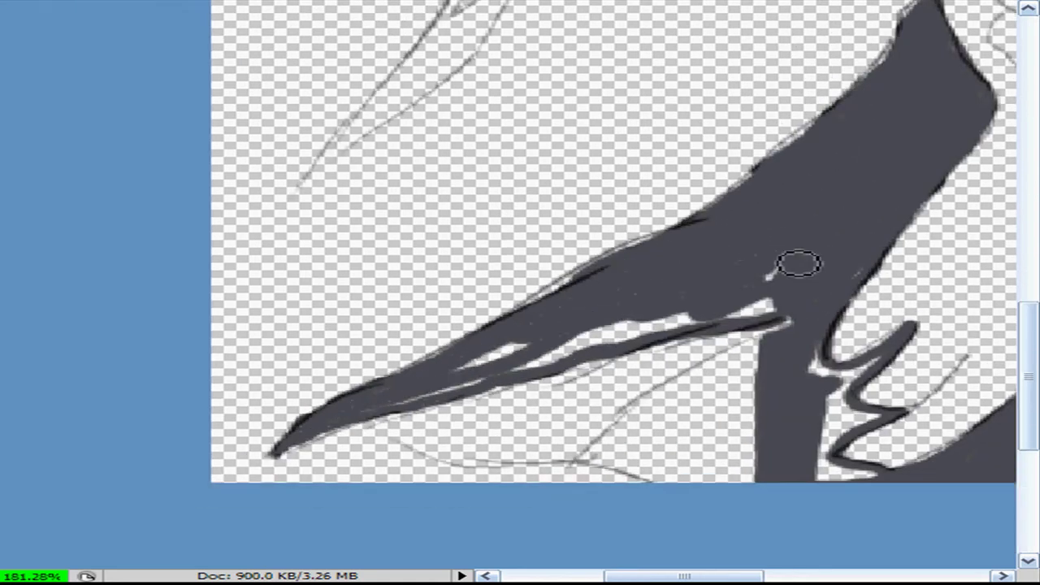
left_click_drag(690, 321, 464, 383)
left_click_drag(591, 429, 788, 325)
left_click_drag(715, 382, 715, 455)
left_click_drag(747, 390, 593, 459)
left_click_drag(756, 369, 633, 462)
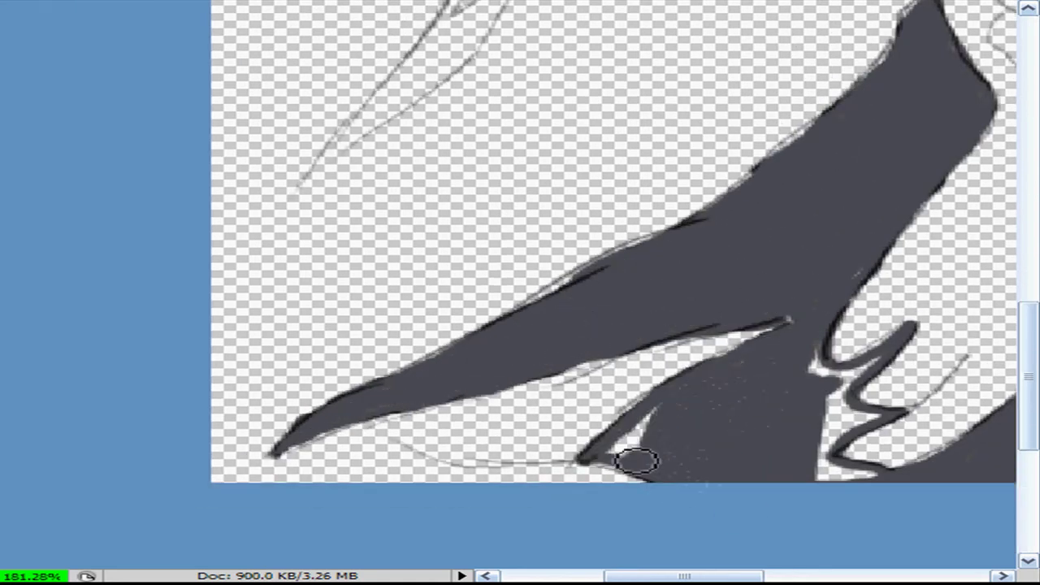
left_click_drag(821, 357, 841, 476)
Step: Paint dark grey around the collar and cuff shape
left_click_drag(817, 265, 663, 323)
mouse_move(707, 81)
left_mouse_down()
mouse_move(524, 191)
mouse_move(599, 290)
mouse_move(683, 259)
left_mouse_up()
mouse_move(699, 93)
left_mouse_down()
mouse_move(685, 193)
mouse_move(701, 93)
mouse_move(575, 273)
mouse_move(555, 189)
left_mouse_up()
left_click_drag(687, 221, 776, 200)
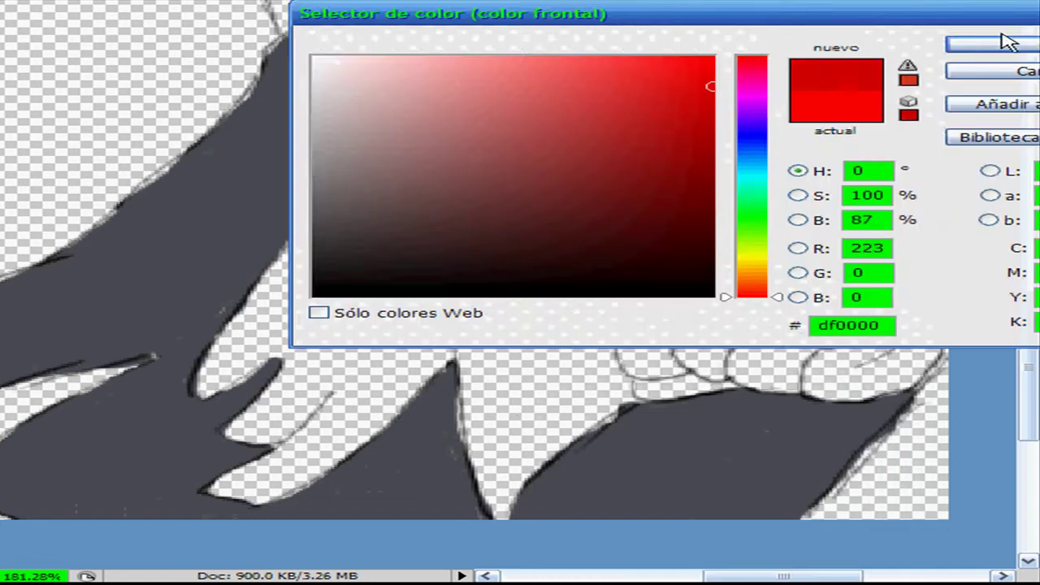
Step: Confirm red and fill the scarf and collar solid red
left_click(1012, 41)
mouse_move(455, 308)
left_mouse_down()
mouse_move(274, 476)
mouse_move(591, 352)
mouse_move(545, 453)
left_mouse_up()
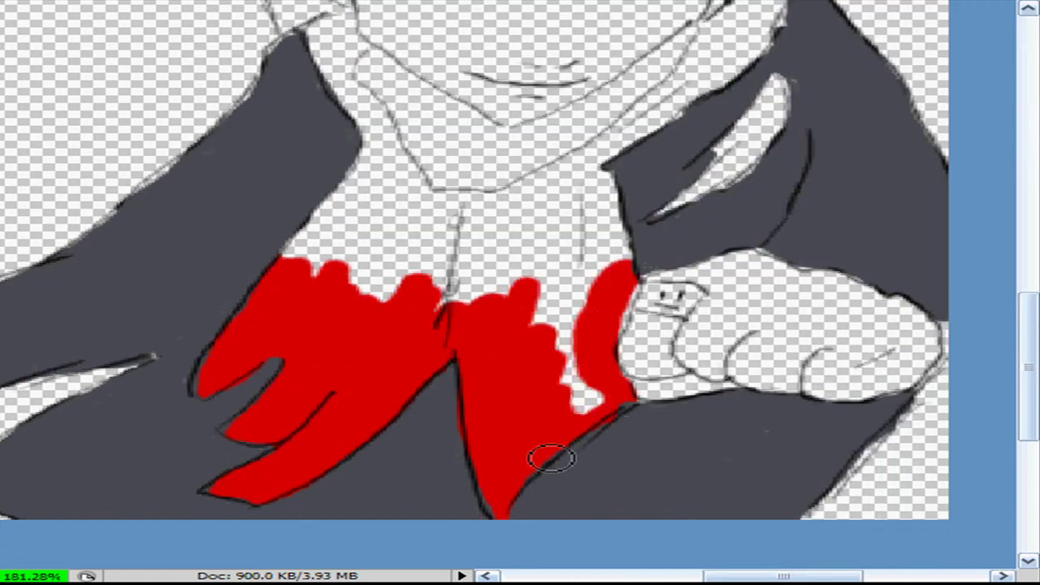
mouse_move(766, 85)
left_mouse_down()
mouse_move(622, 233)
mouse_move(513, 225)
left_mouse_up()
left_click_drag(569, 163, 493, 268)
mouse_move(690, 155)
left_mouse_down()
mouse_move(679, 96)
mouse_move(487, 446)
mouse_move(558, 483)
left_mouse_up()
mouse_move(336, 168)
left_mouse_down()
mouse_move(430, 341)
mouse_move(593, 285)
left_mouse_up()
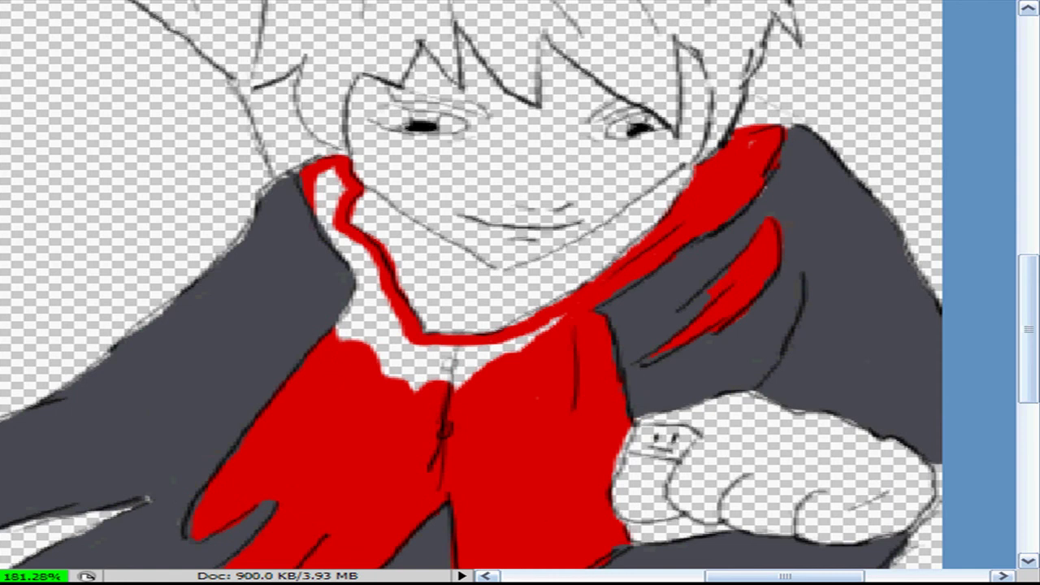
mouse_move(390, 187)
left_mouse_down()
mouse_move(332, 243)
mouse_move(367, 320)
mouse_move(560, 333)
left_mouse_up()
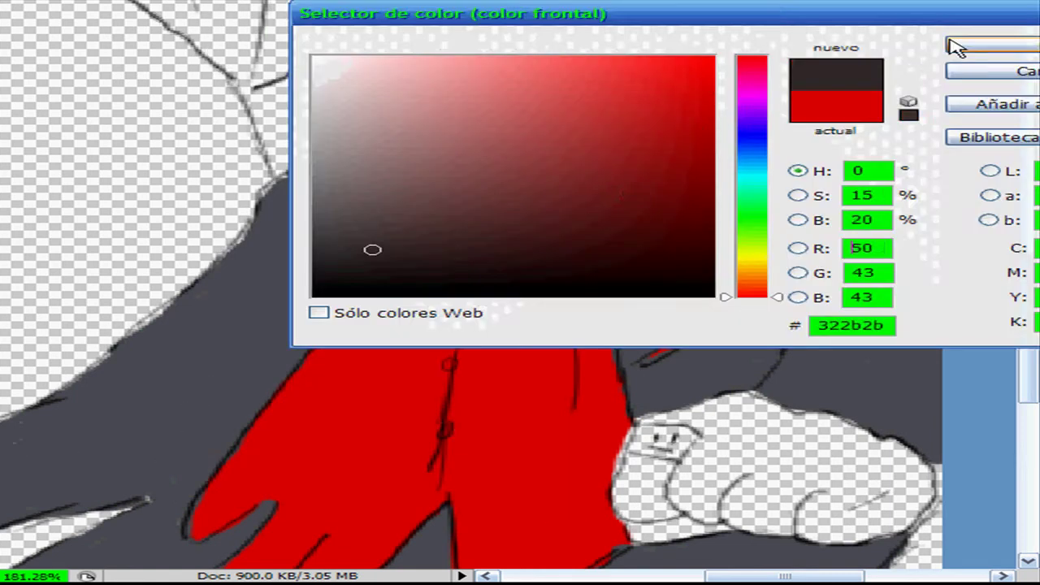
Step: Choose pale beige and paint the fist, thumb and lower face in skin tone
left_click(952, 42)
left_click_drag(638, 449, 688, 437)
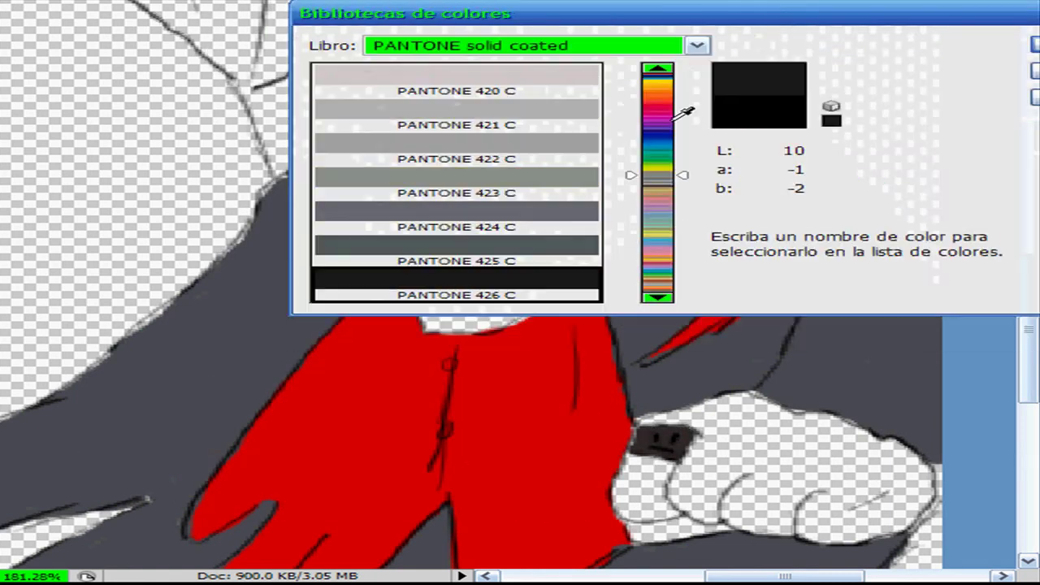
left_click_drag(658, 174, 658, 276)
key("Return")
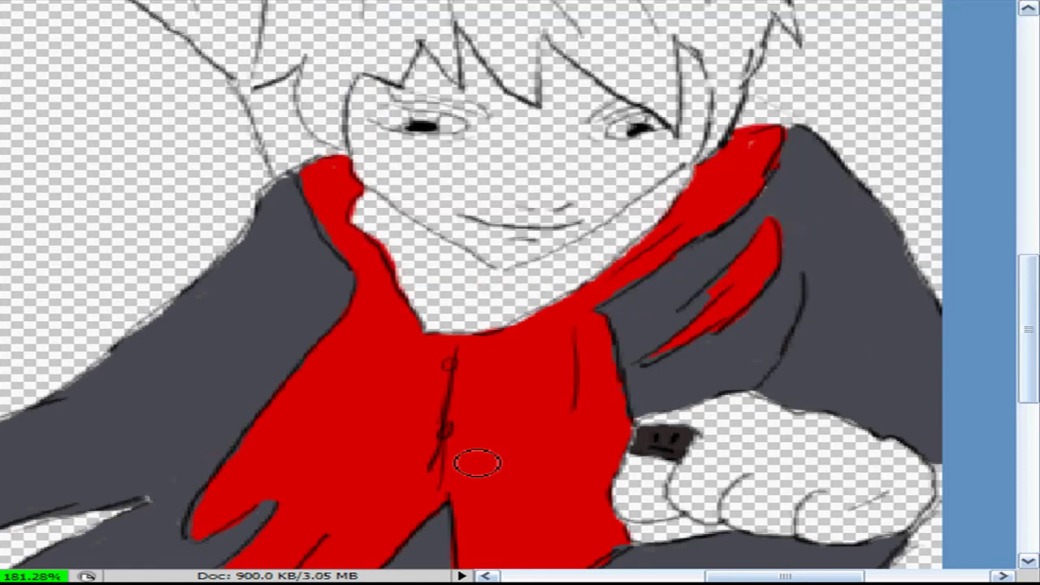
left_click_drag(674, 374, 683, 422)
left_click_drag(645, 479, 910, 414)
mouse_move(475, 277)
left_mouse_down()
mouse_move(690, 86)
mouse_move(738, 232)
left_mouse_up()
mouse_move(617, 243)
left_mouse_down()
mouse_move(642, 126)
mouse_move(751, 215)
left_mouse_up()
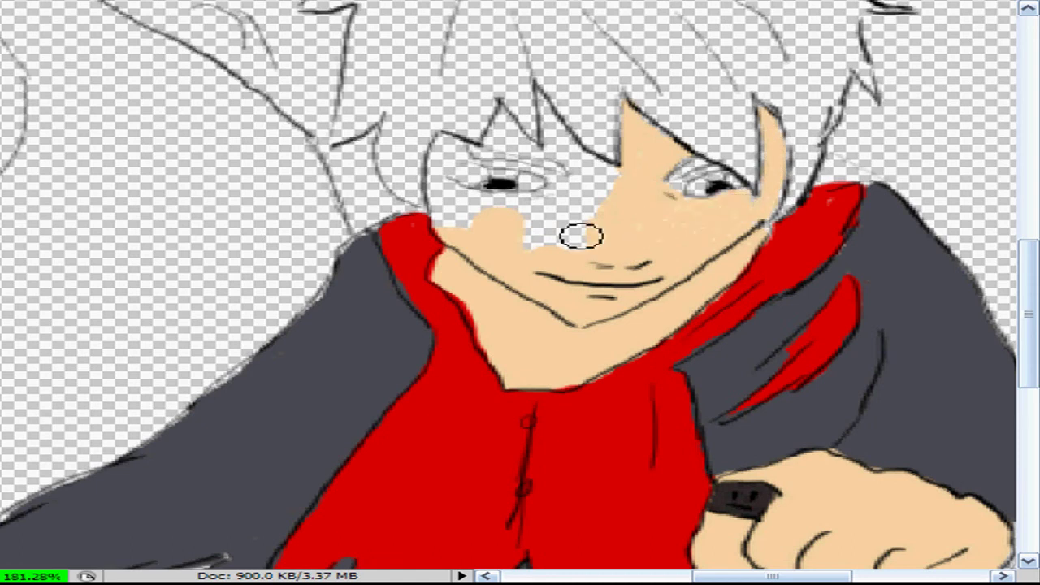
Step: Fill the skin between the eyes, then paint all the hair white with a smaller brush
mouse_move(581, 235)
left_mouse_down()
mouse_move(617, 181)
mouse_move(462, 233)
left_mouse_up()
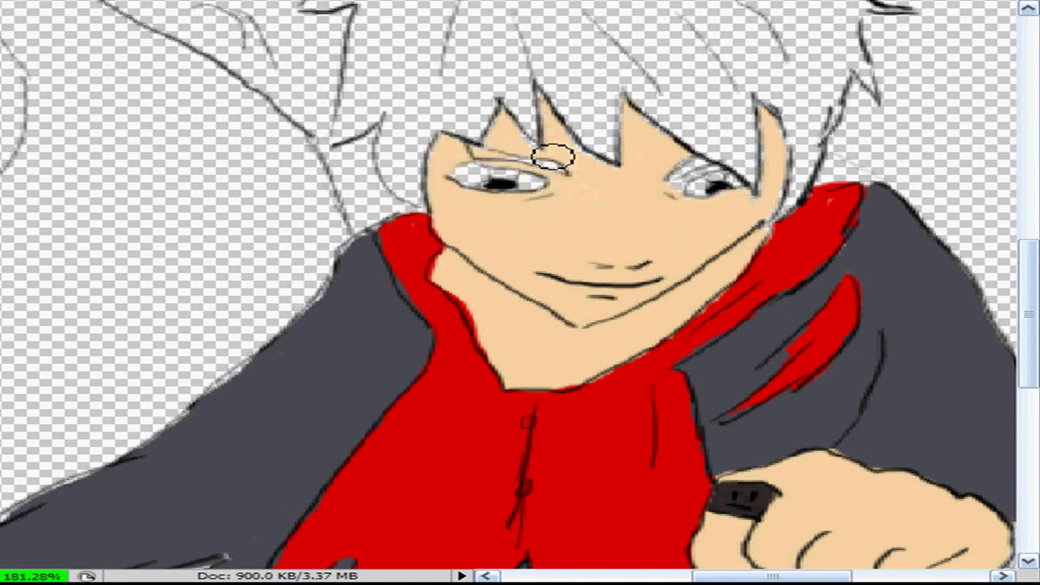
right_click(492, 167)
key("Return")
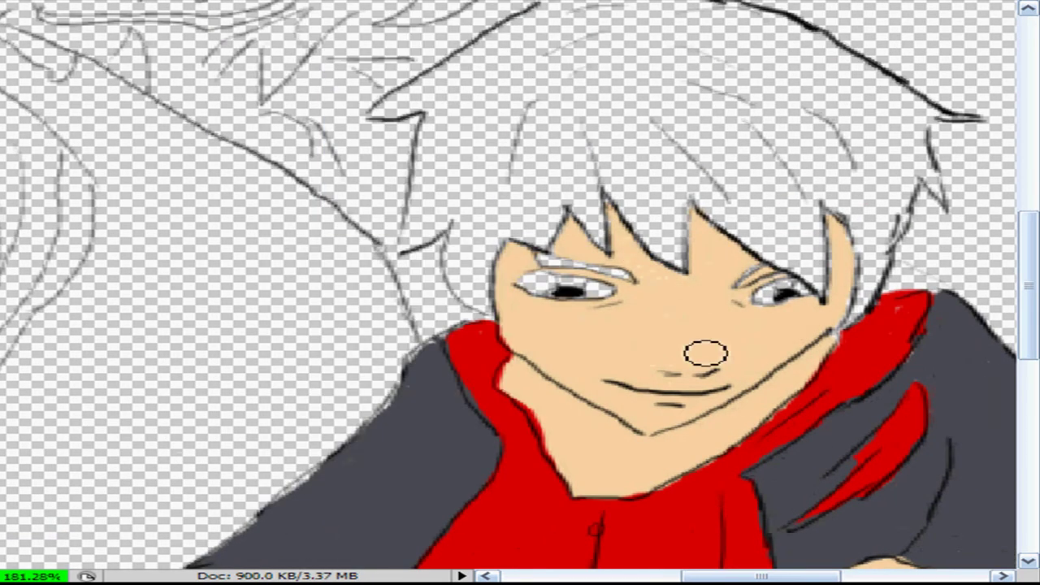
mouse_move(568, 187)
left_mouse_down()
mouse_move(825, 242)
mouse_move(861, 167)
mouse_move(739, 237)
left_mouse_up()
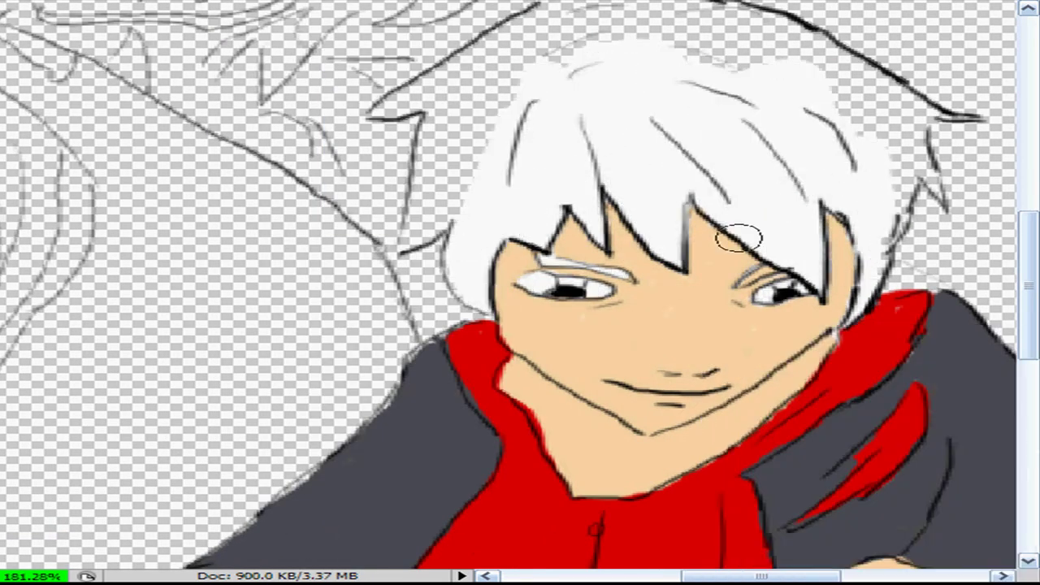
mouse_move(891, 307)
left_mouse_down()
mouse_move(619, 33)
mouse_move(761, 151)
mouse_move(382, 204)
mouse_move(401, 248)
left_mouse_up()
scroll(619, 33, "up", 3)
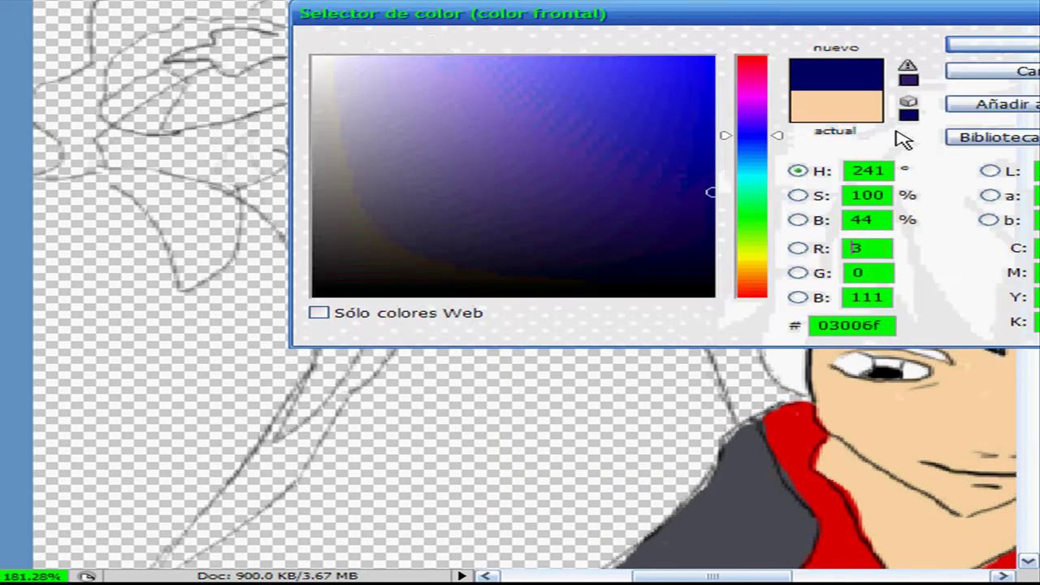
Step: Paint the dragon's body dark blue with a wide red band and solid red looping tip
key("Return")
left_click_drag(731, 309, 589, 96)
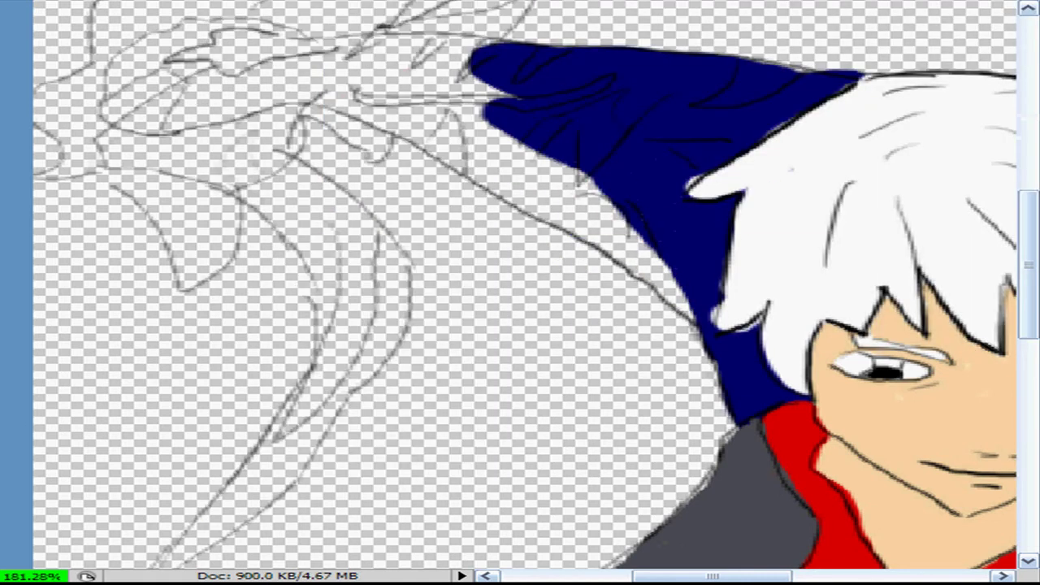
mouse_move(455, 49)
left_mouse_down()
mouse_move(615, 205)
mouse_move(443, 52)
mouse_move(601, 227)
left_mouse_up()
left_click_drag(382, 48, 561, 220)
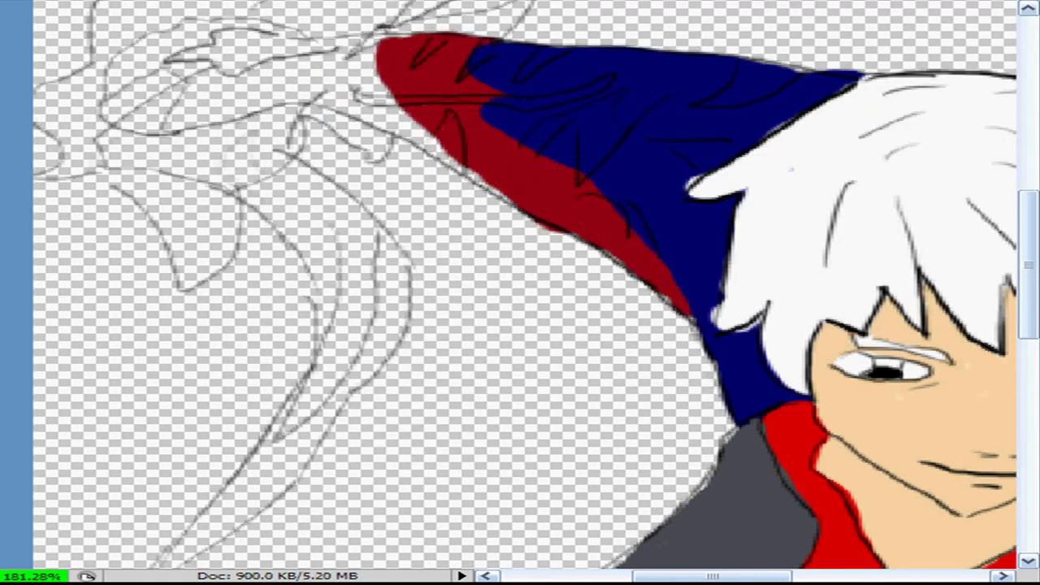
mouse_move(284, 92)
left_mouse_down()
mouse_move(550, 135)
mouse_move(430, 142)
mouse_move(672, 218)
left_mouse_up()
mouse_move(415, 202)
left_mouse_down()
mouse_move(642, 134)
mouse_move(423, 187)
mouse_move(620, 148)
left_mouse_up()
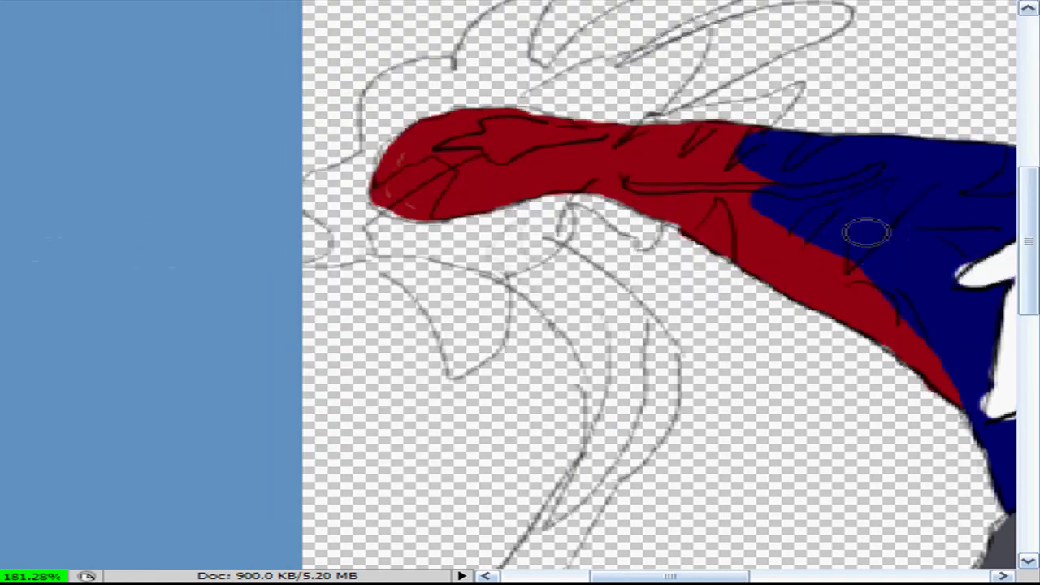
Step: Add cyan zigzag and squiggle markings along the dragon's body
left_click_drag(865, 233, 877, 213)
left_click_drag(845, 258, 882, 205)
left_click_drag(631, 190, 877, 220)
mouse_move(414, 148)
left_mouse_down()
mouse_move(528, 138)
mouse_move(364, 205)
left_mouse_up()
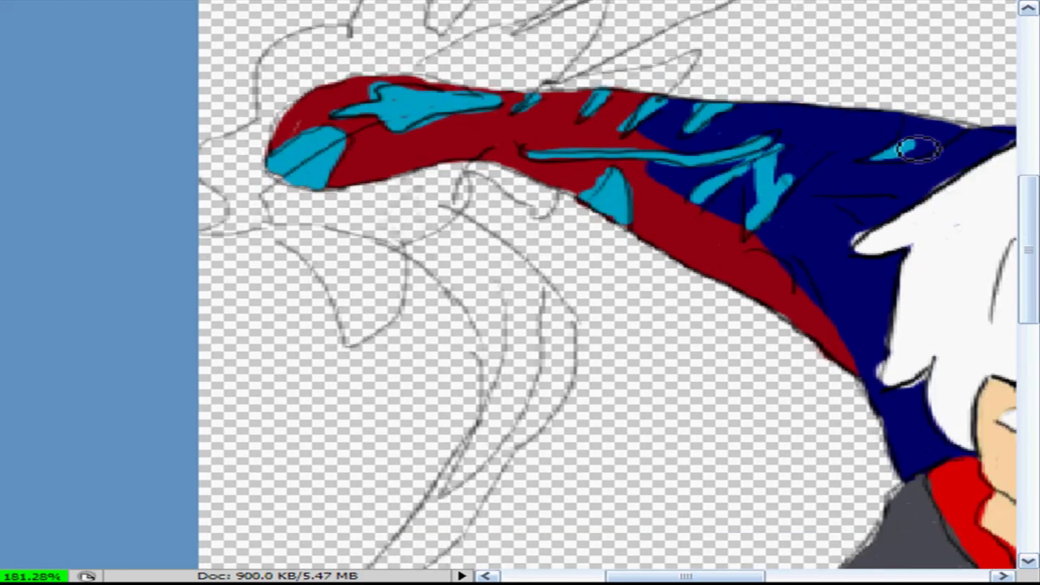
Step: Fill the dragon's head, neck and tail outline bright blue
key("Return")
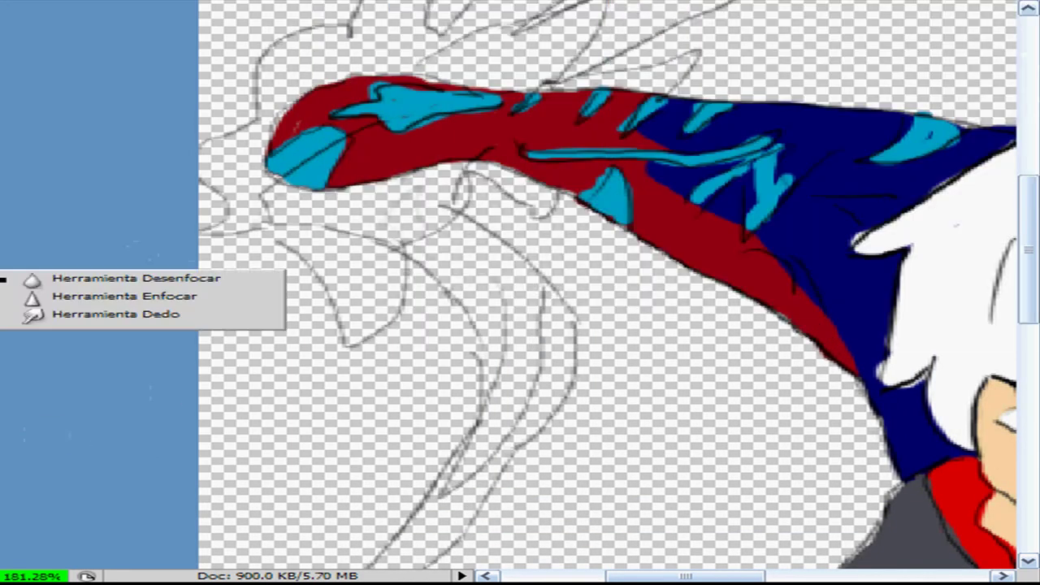
left_click_drag(365, 166, 364, 325)
left_click_drag(425, 220, 428, 139)
mouse_move(383, 128)
left_mouse_down()
mouse_move(488, 181)
mouse_move(336, 534)
left_mouse_up()
mouse_move(487, 228)
left_mouse_down()
mouse_move(375, 146)
mouse_move(569, 113)
mouse_move(292, 179)
mouse_move(208, 82)
left_mouse_up()
Step: Extend bright blue over the upper prongs and fill the gaps near the body
mouse_move(366, 115)
left_mouse_down()
mouse_move(411, 201)
mouse_move(325, 73)
left_mouse_up()
mouse_move(425, 0)
left_mouse_down()
mouse_move(365, 77)
mouse_move(374, 162)
mouse_move(714, 73)
mouse_move(515, 167)
mouse_move(417, 46)
mouse_move(342, 105)
left_mouse_up()
left_click_drag(225, 204, 282, 5)
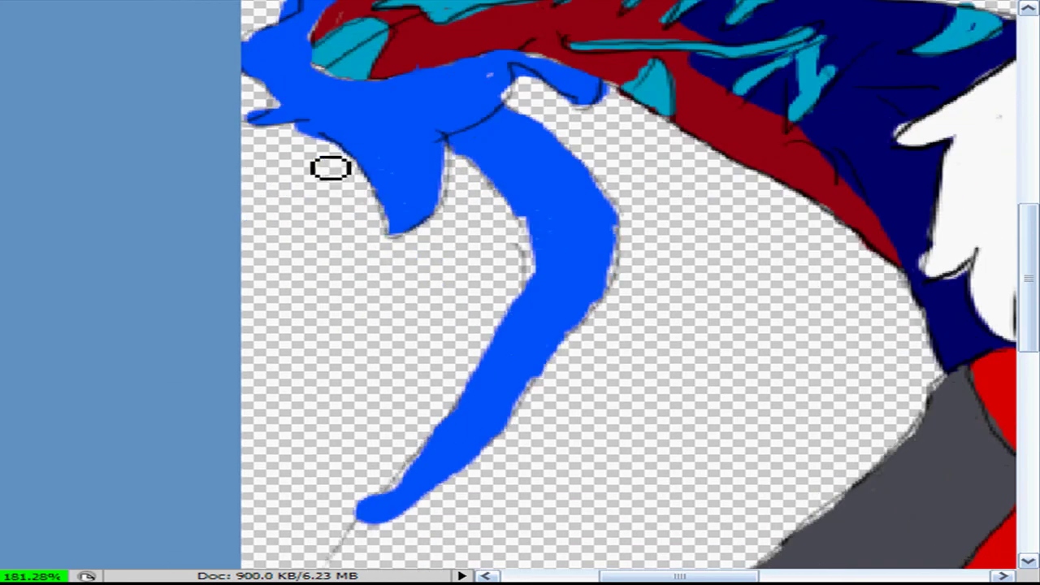
scroll(331, 168, "up", 5)
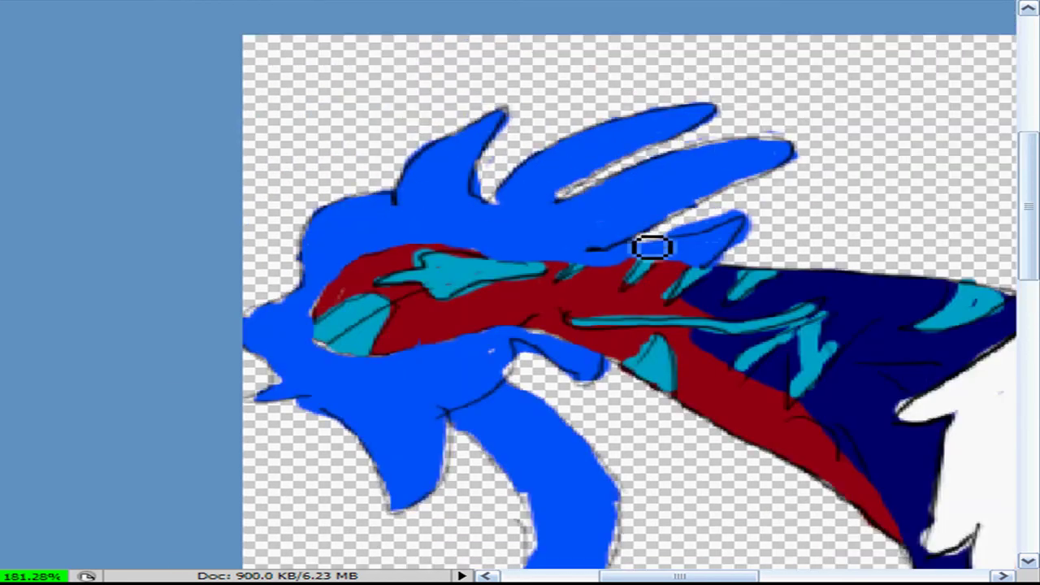
left_click_drag(652, 246, 593, 225)
left_click_drag(504, 276, 644, 273)
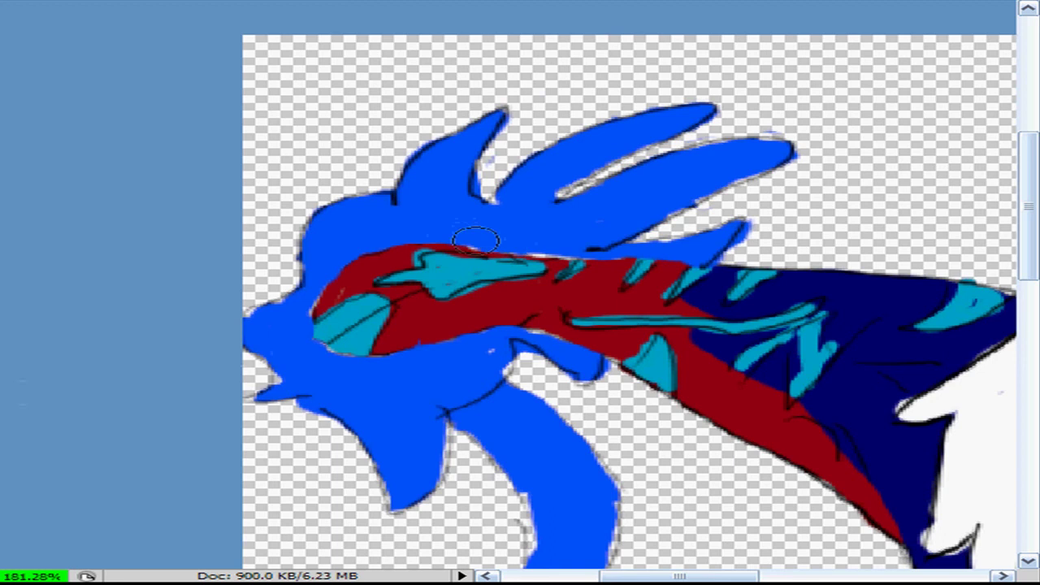
key("ctrl+alt+0")
Step: Zoom into the eye to add white highlights and blue along the pupil
left_click(688, 197)
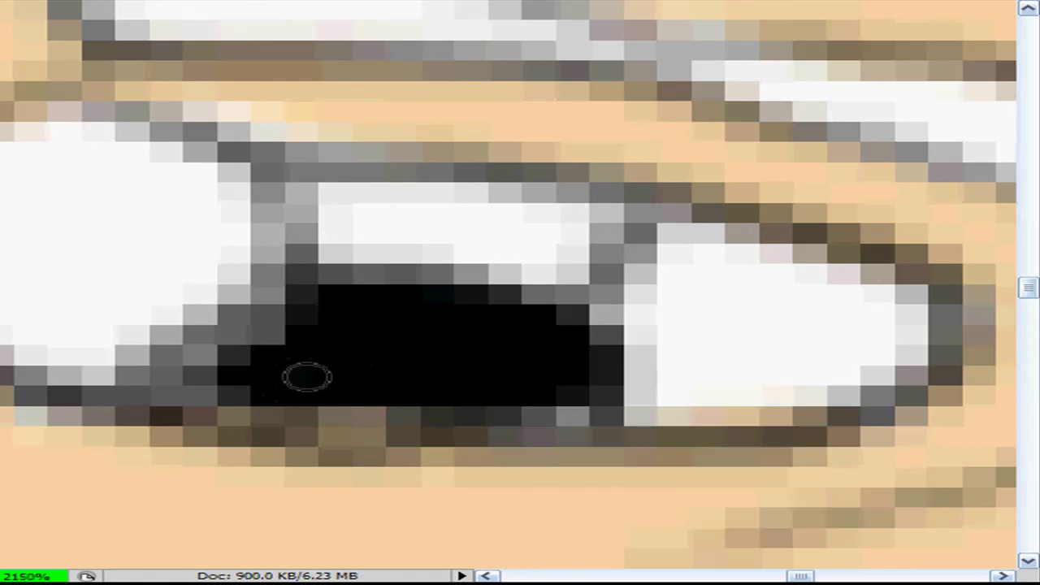
mouse_move(416, 416)
left_mouse_down()
mouse_move(634, 306)
mouse_move(771, 293)
left_mouse_up()
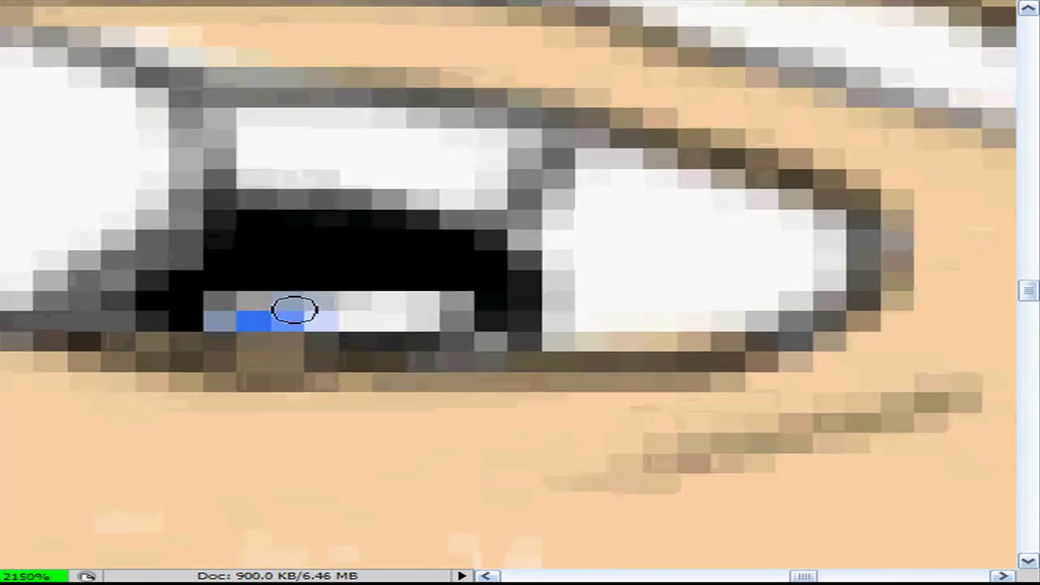
left_click_drag(292, 309, 471, 312)
left_click(391, 419, "alt")
left_click(392, 419, "alt")
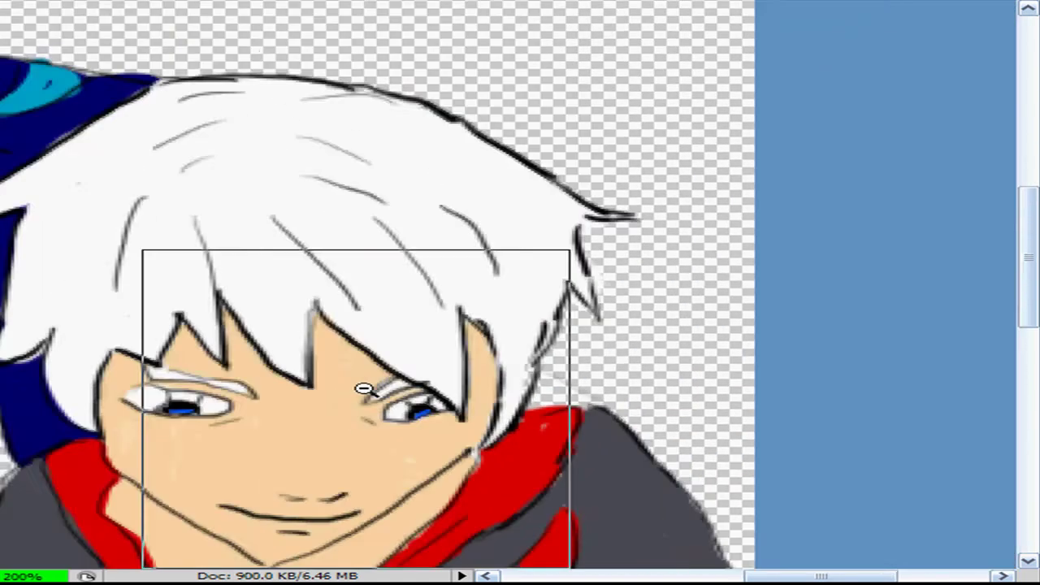
left_click(365, 389, "alt")
Step: Add a new layer with a black-to-green Gradient Overlay as the background
key("ctrl+0")
key("ctrl+shift+n")
key("Return")
right_click(801, 262)
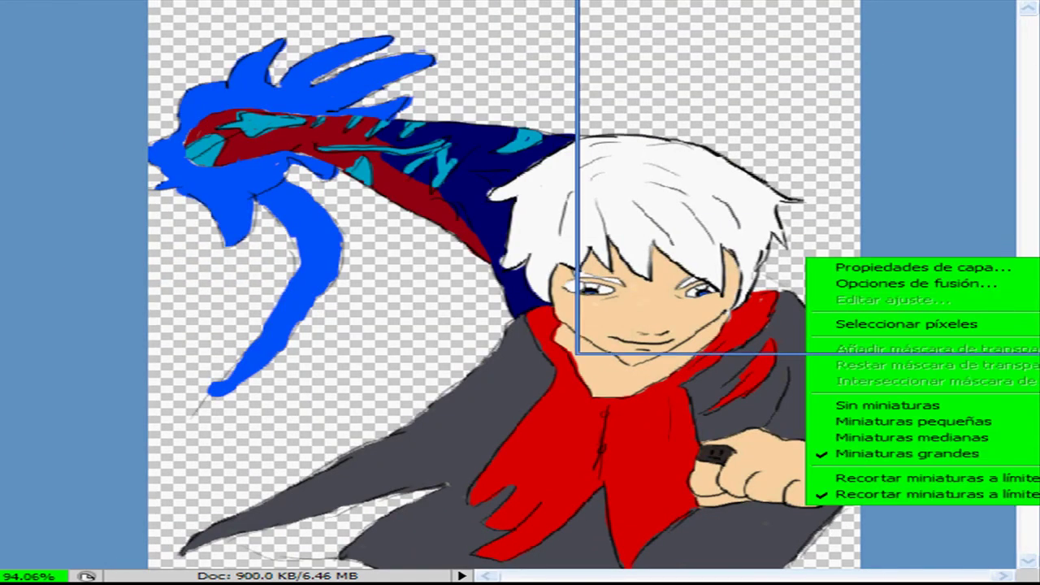
left_click(893, 288)
left_click(696, 214)
left_click(1005, 116)
left_click(424, 293)
left_click(991, 11)
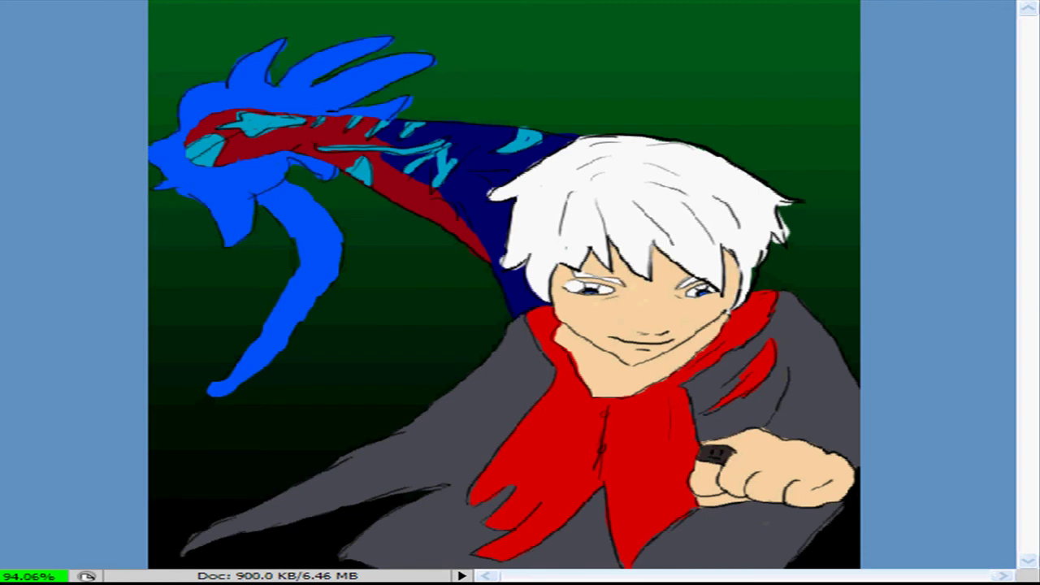
Step: Try blend modes on the dragon and move the signature to the top-right corner
key("shift+plus")
key("shift+plus")
key("shift+plus")
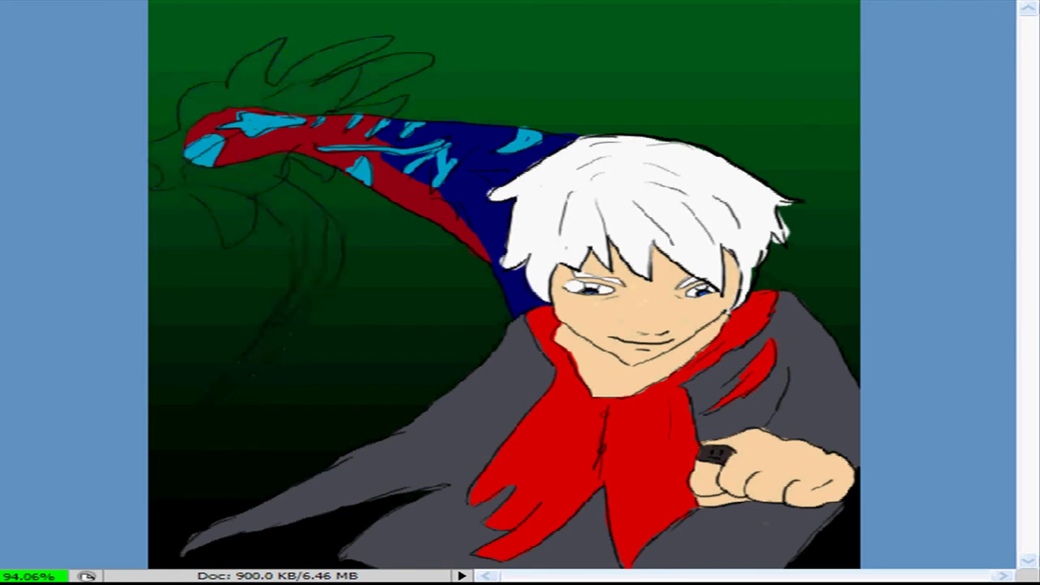
key("Escape")
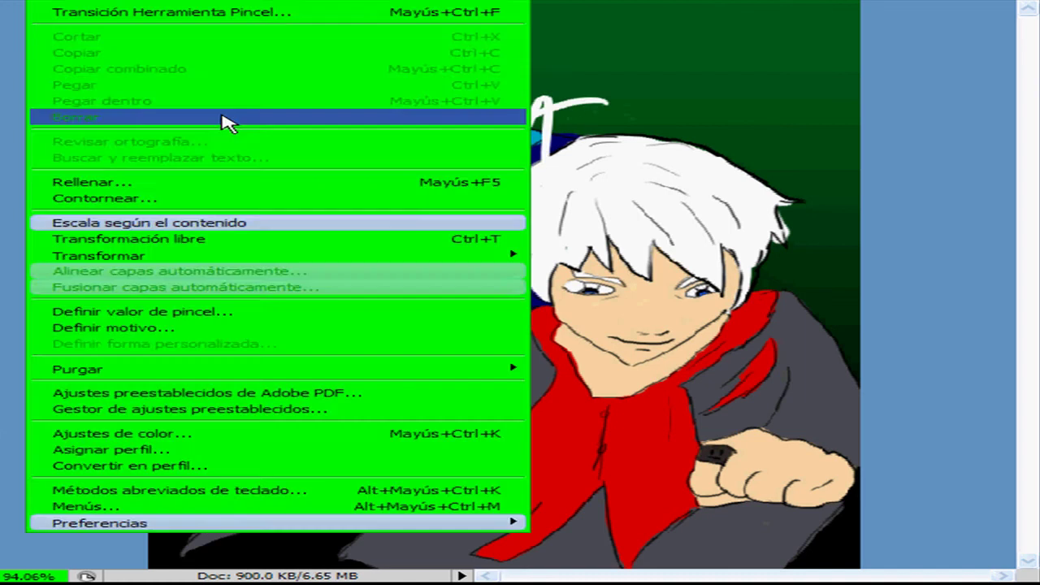
left_click(139, 239)
left_click_drag(415, 224, 804, 30)
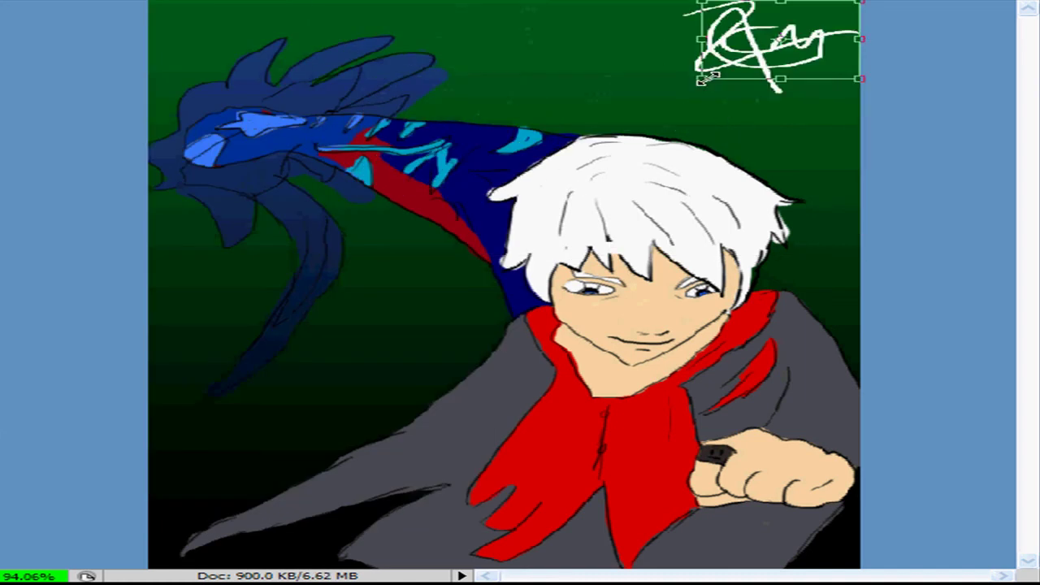